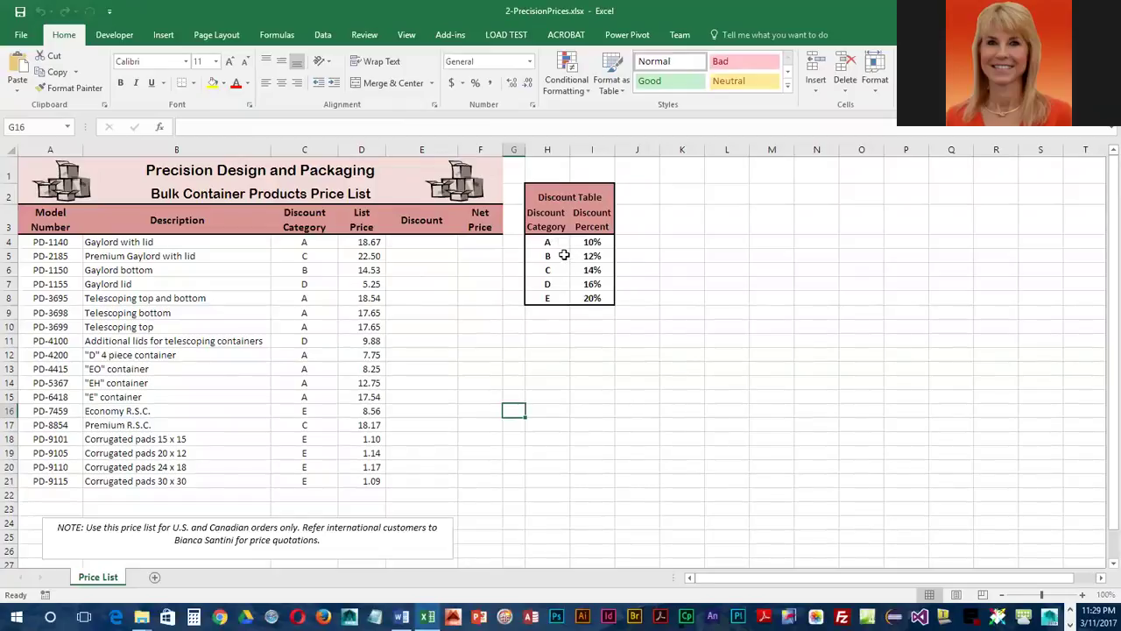
Name the discount categories and percentages range H4:I8 as DiscTable.
drag(547, 243, 584, 298)
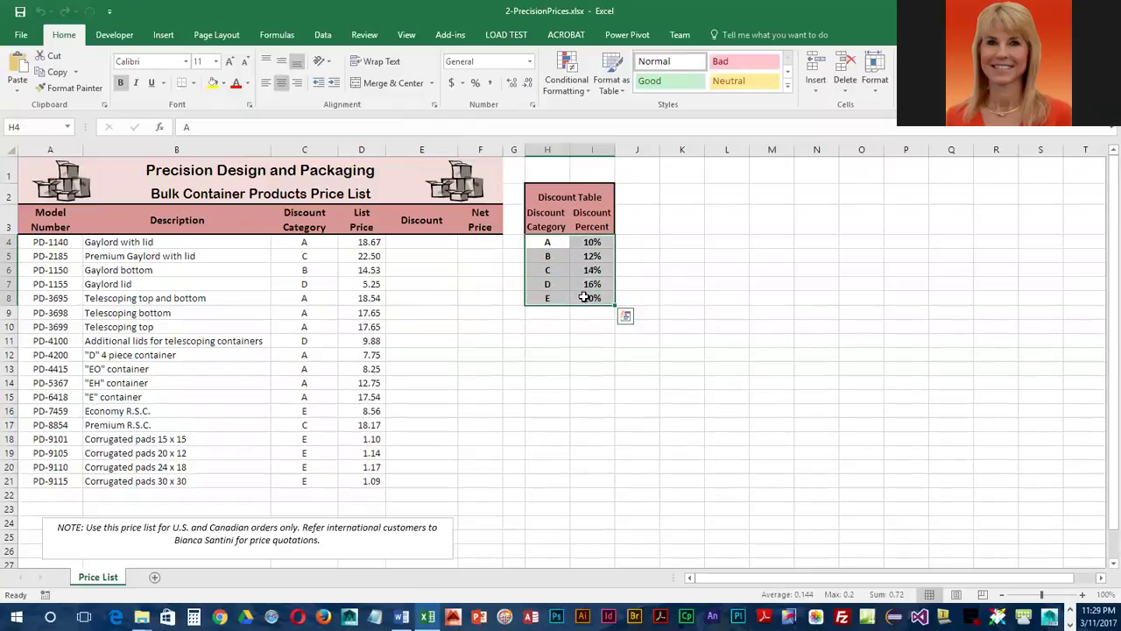
click(55, 124)
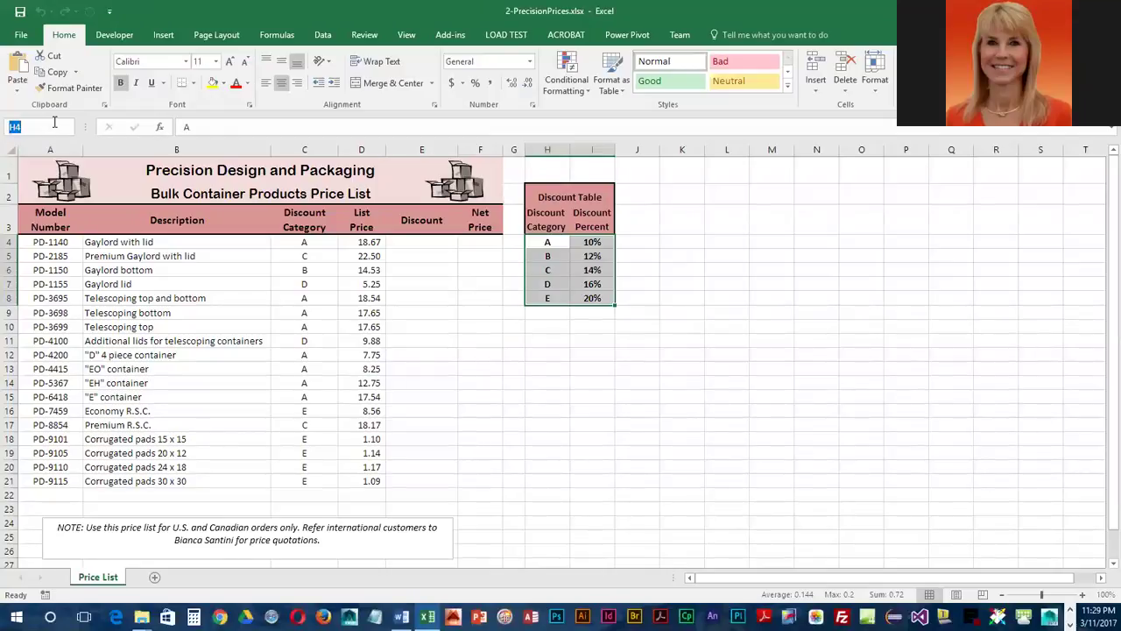
text(DiscTable)
key(Return)
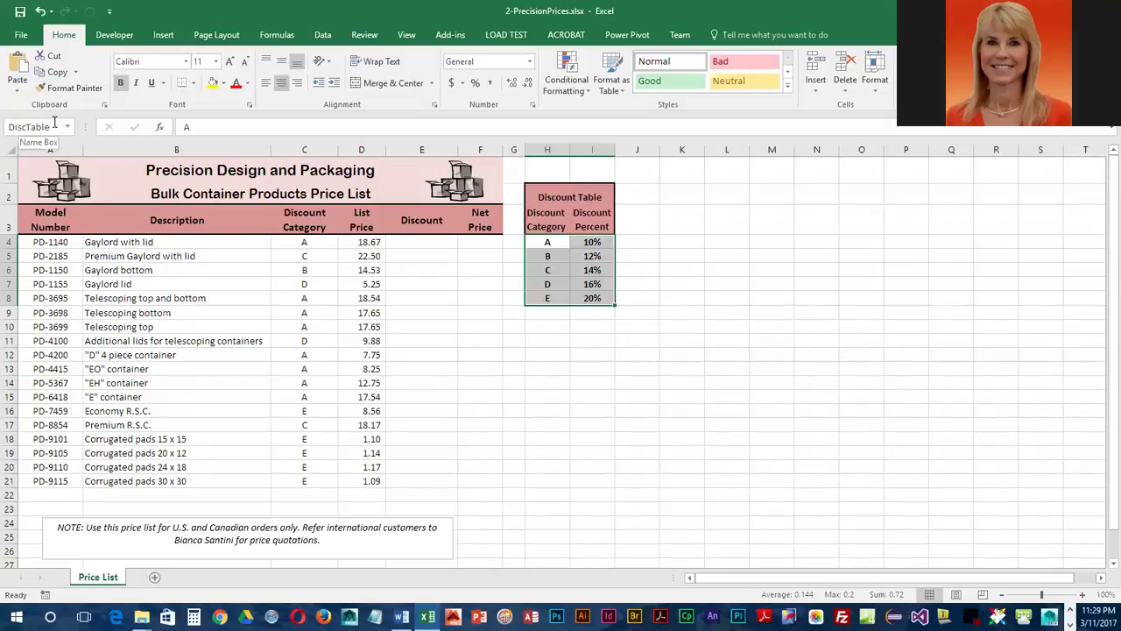
Insert a VLOOKUP function in E4 with C4 as the lookup value and disctable as the table array.
click(429, 245)
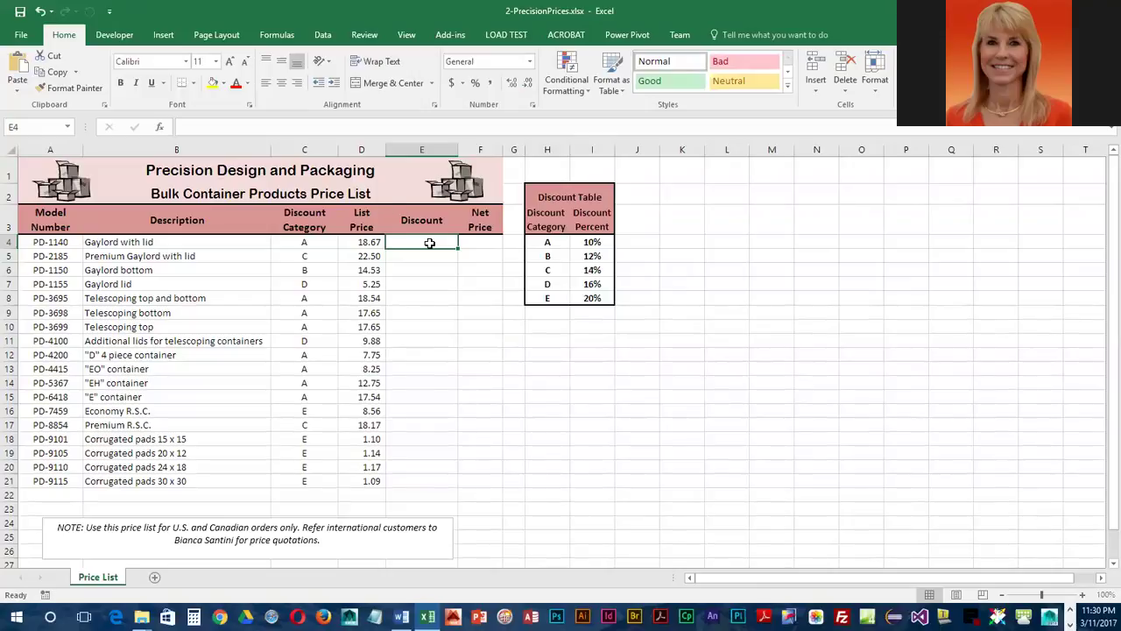
click(279, 37)
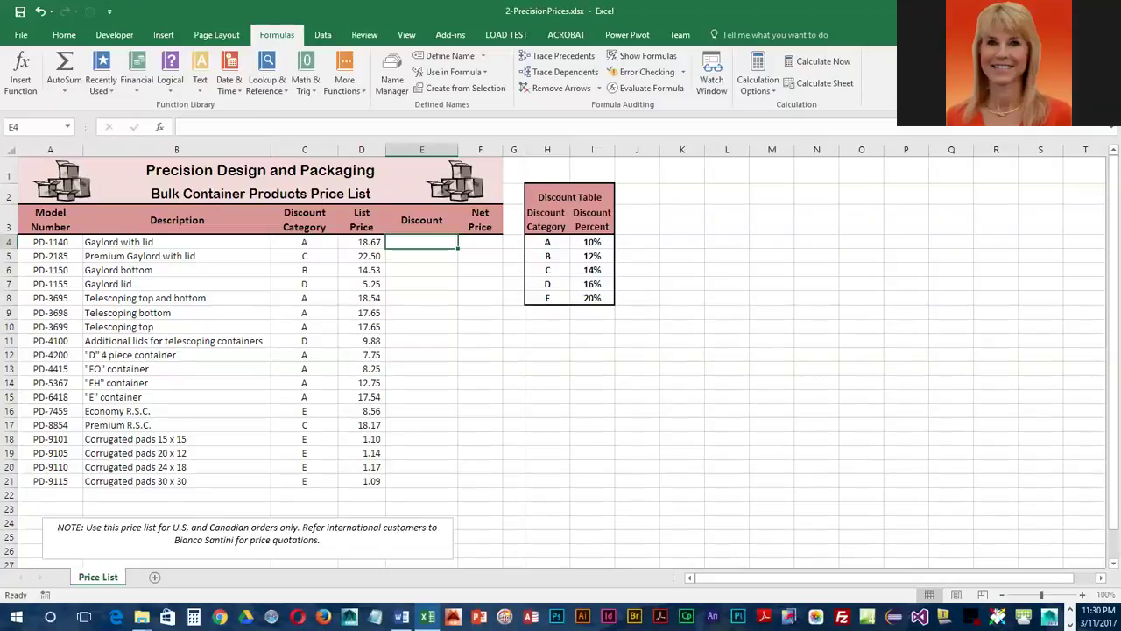
click(280, 91)
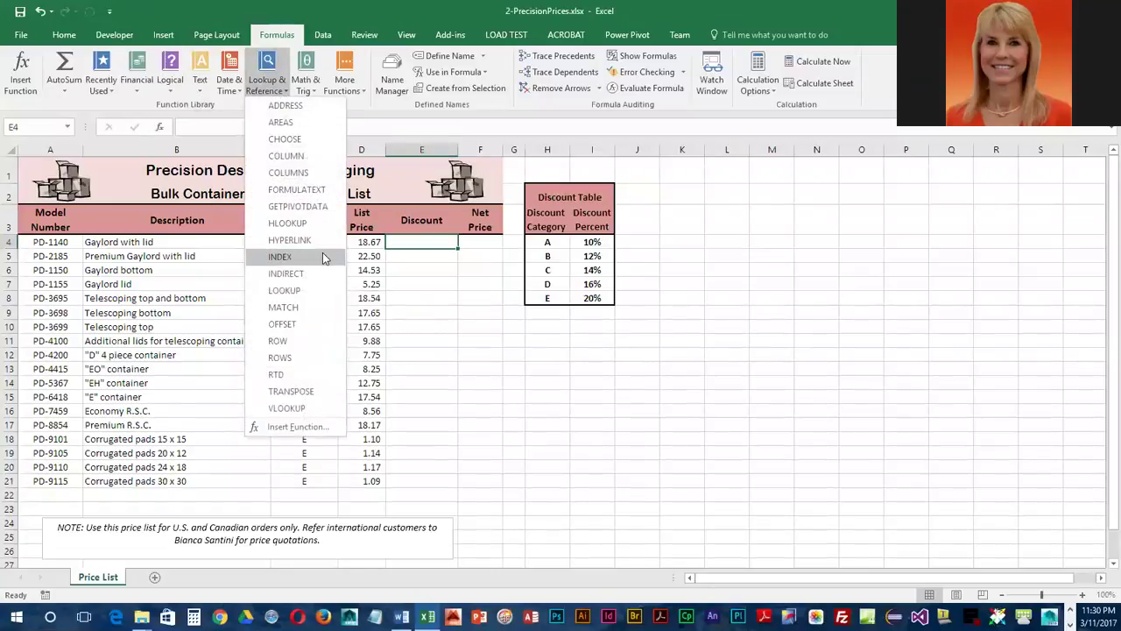
click(311, 409)
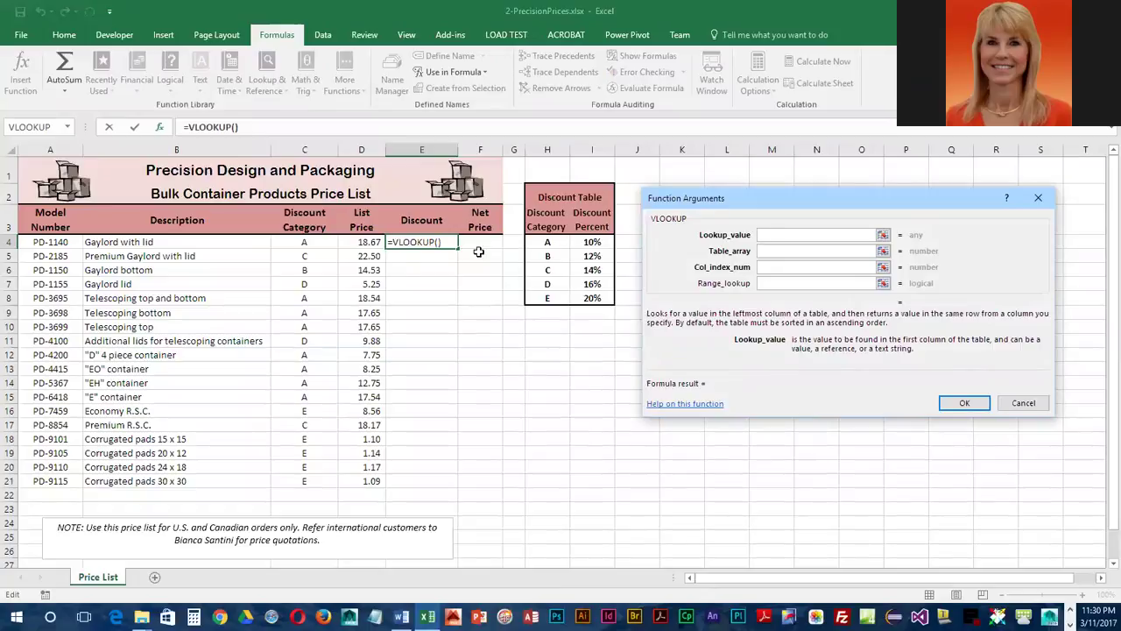
click(310, 242)
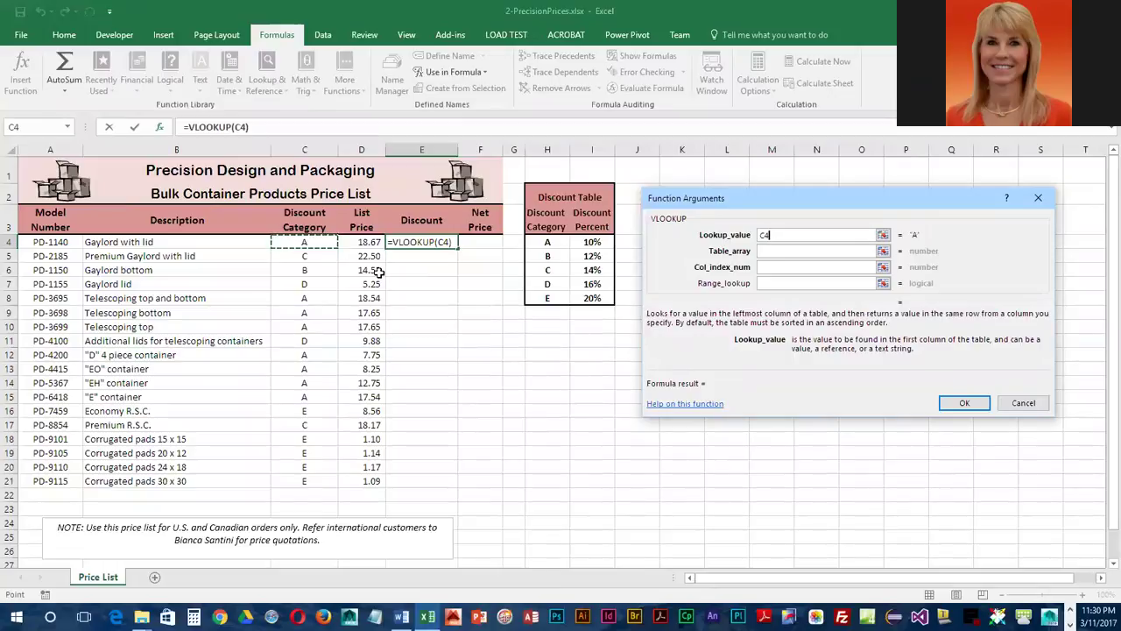
click(768, 251)
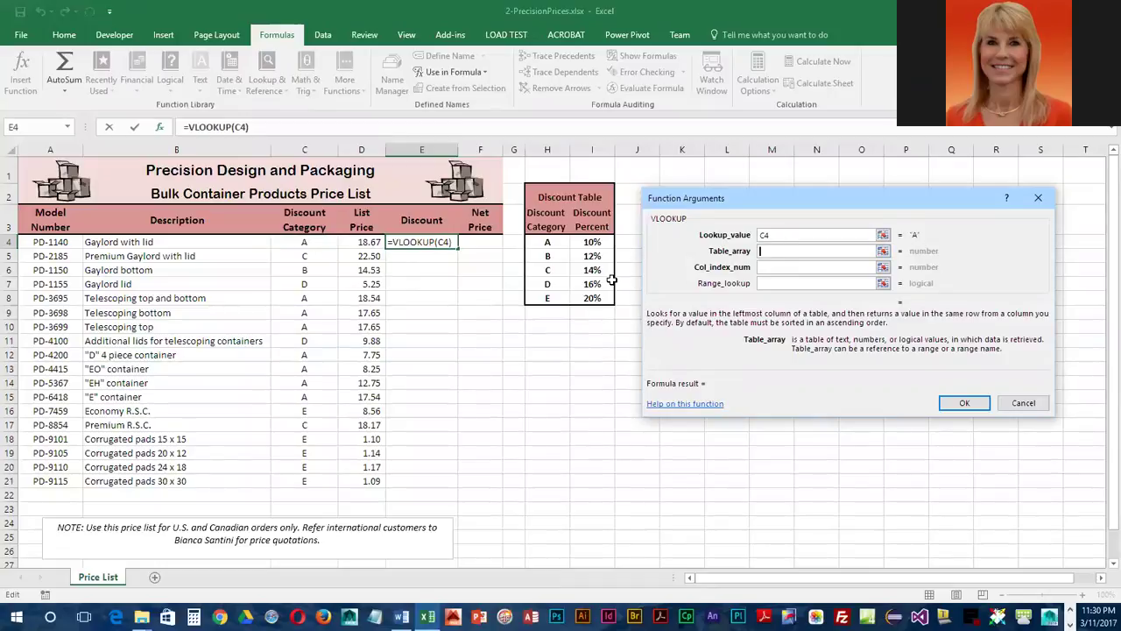
text(disctable)
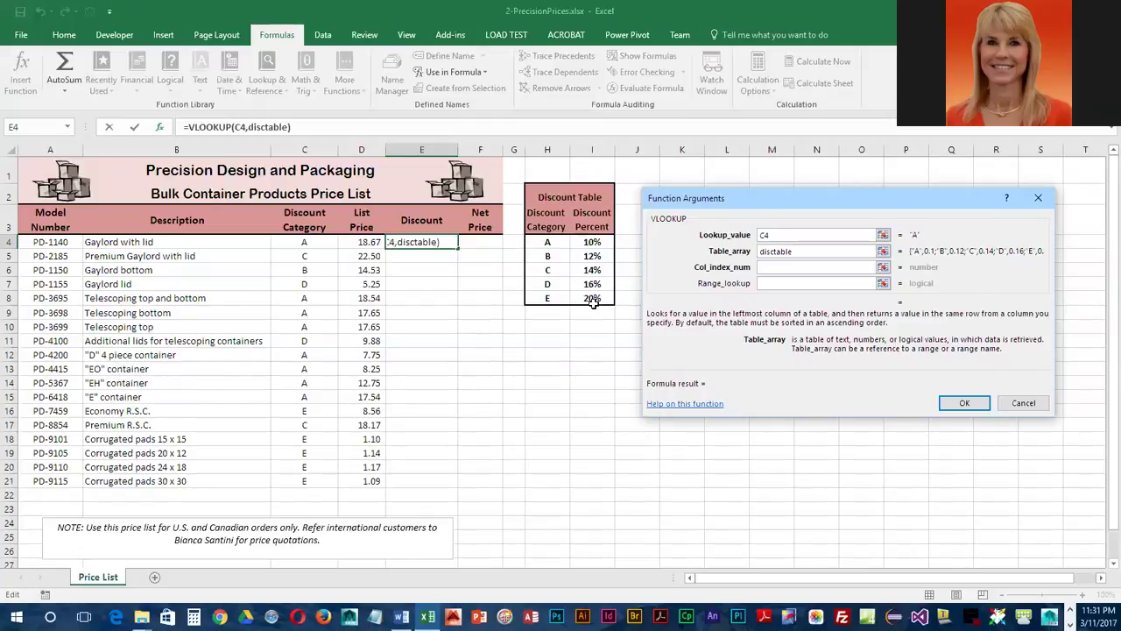
Complete the VLOOKUP with column index 2 and range lookup false, and format E4 as a percentage.
click(777, 267)
text(2)
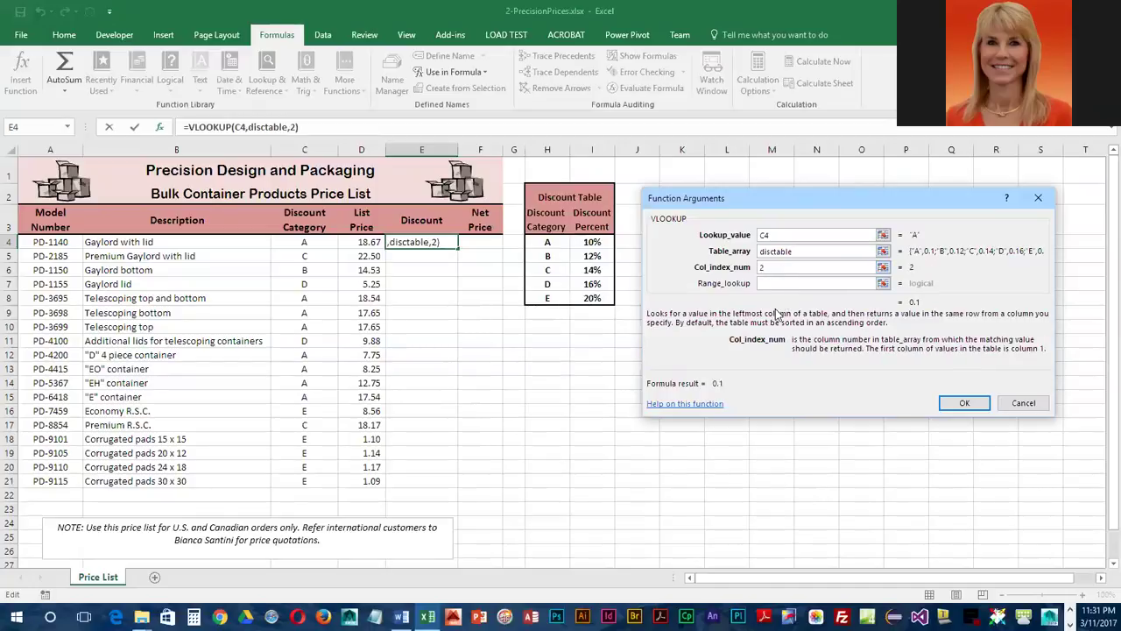
click(781, 283)
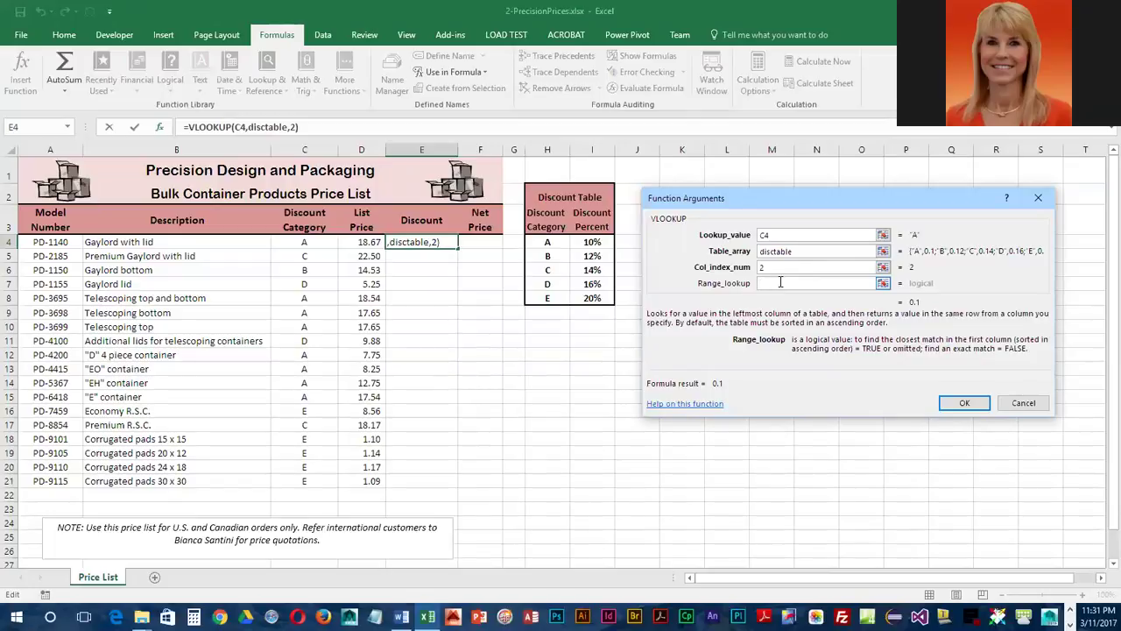
text(false)
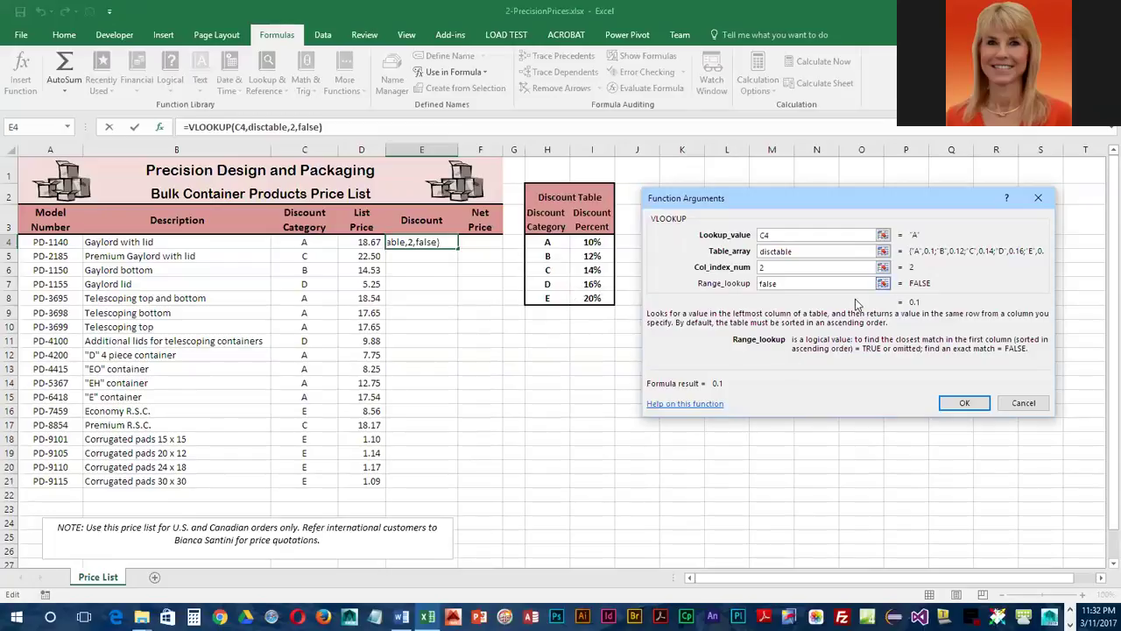
click(967, 403)
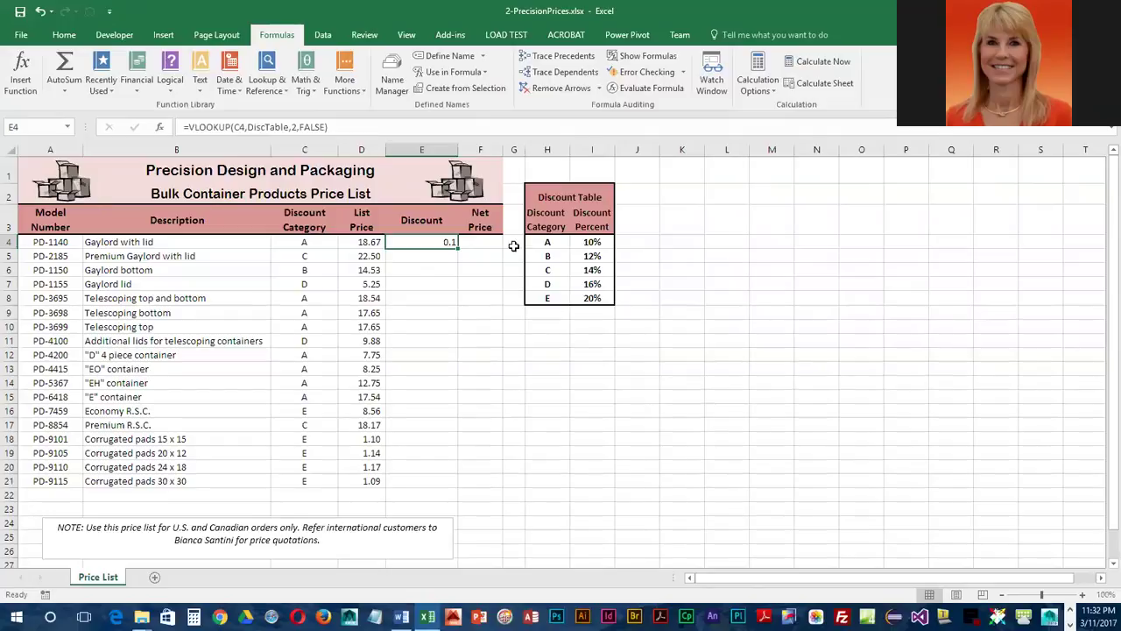
click(64, 35)
click(475, 82)
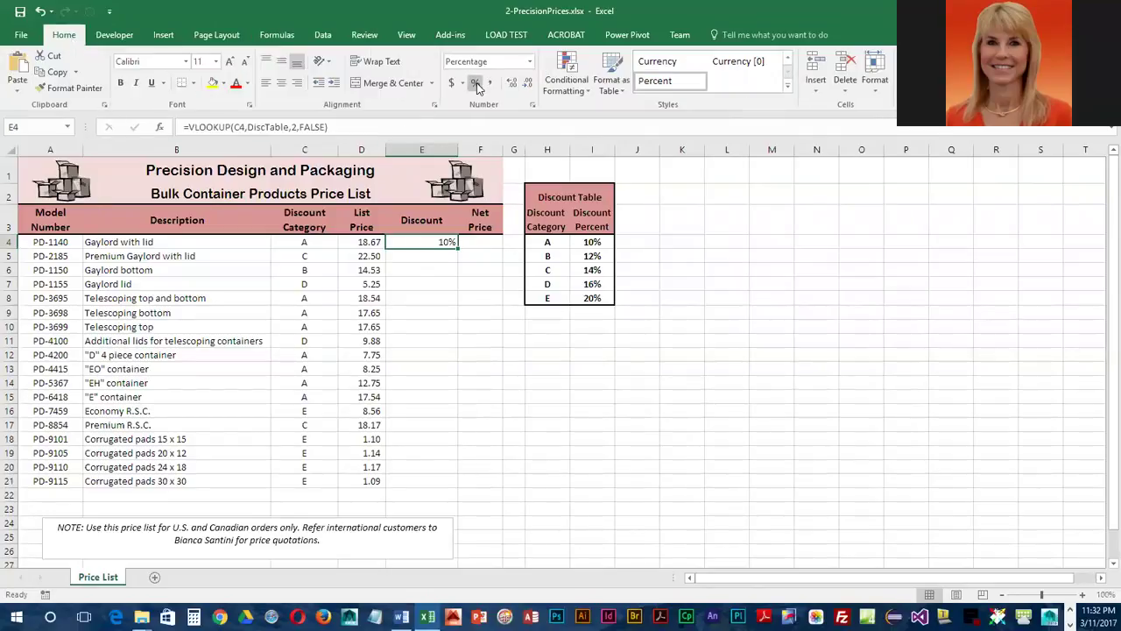
Enter the net price formula =D4-(D4*E4) in F4.
click(483, 243)
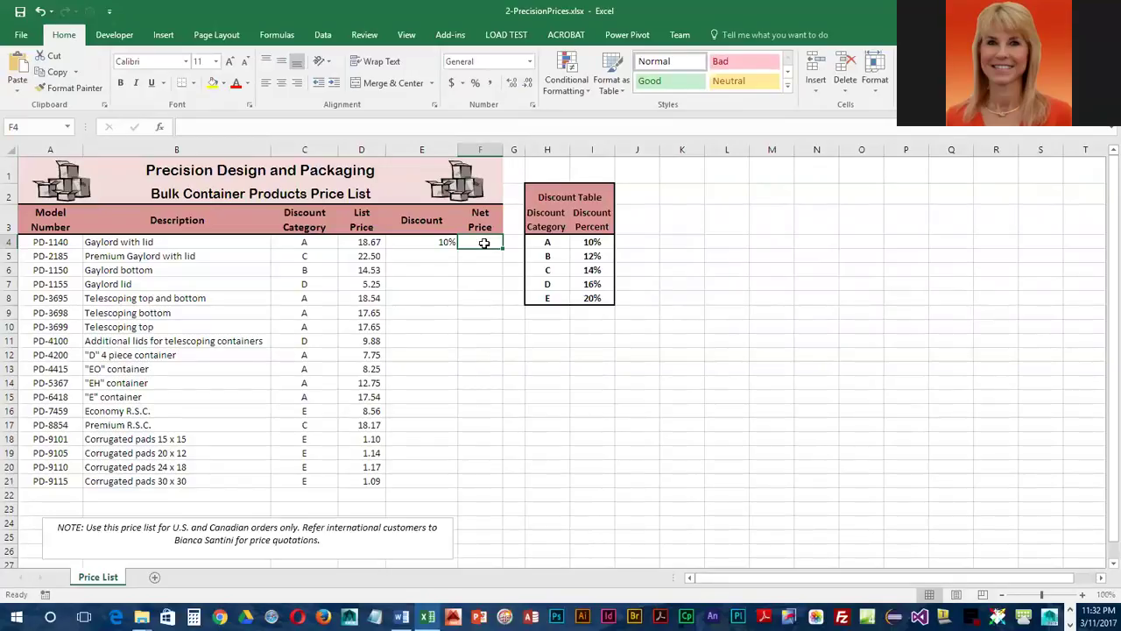
text(=)
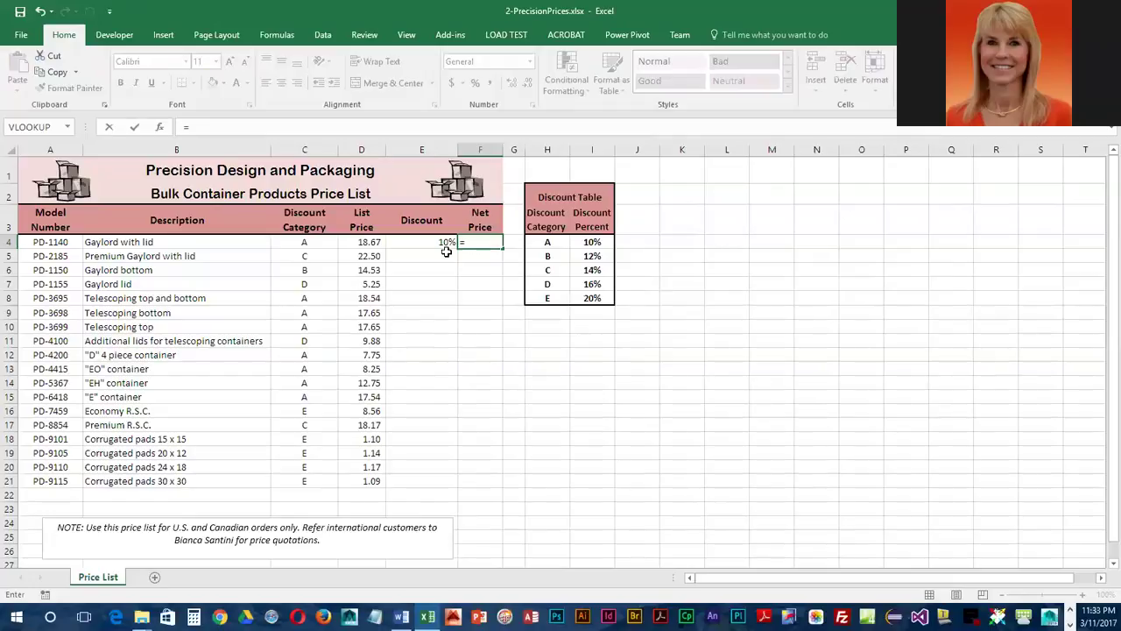
click(361, 243)
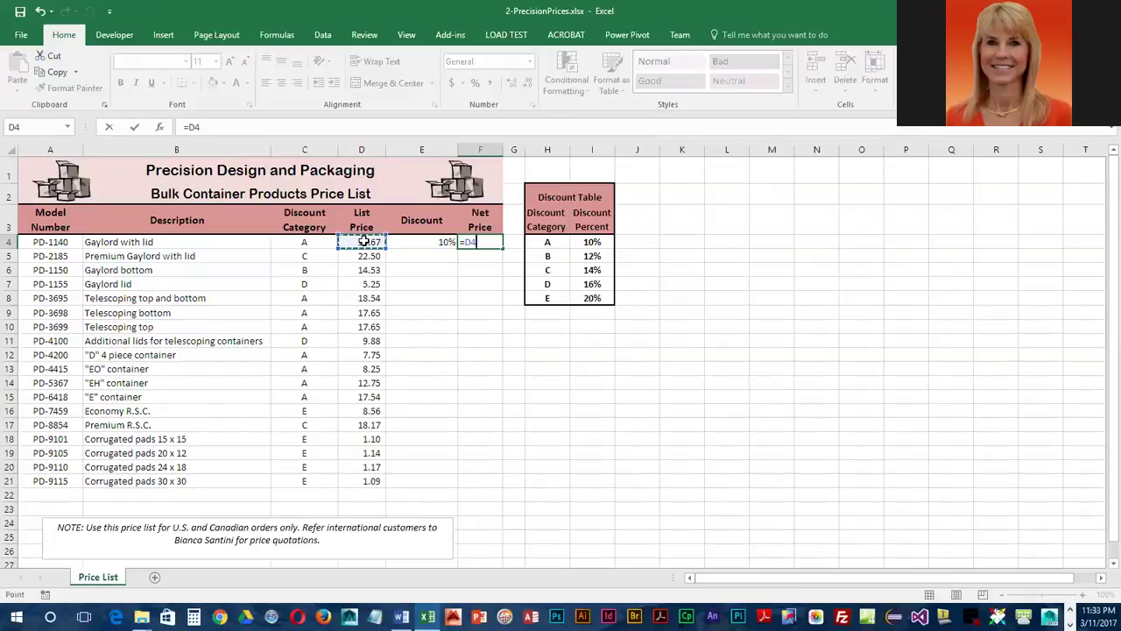
text(-)
text((d4)
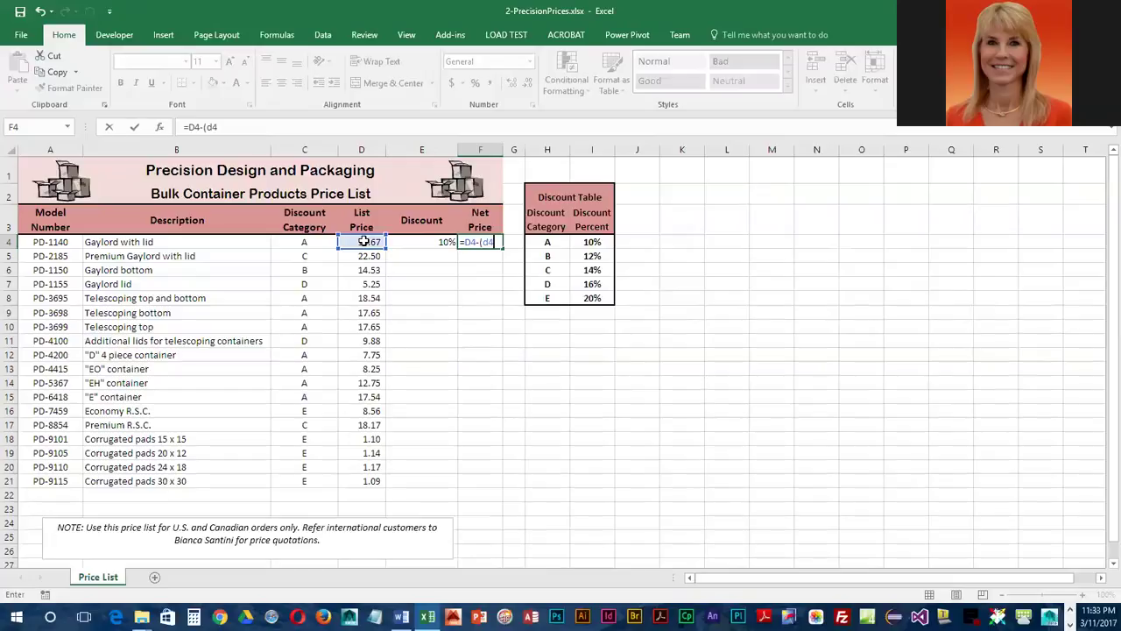
text(*)
click(434, 242)
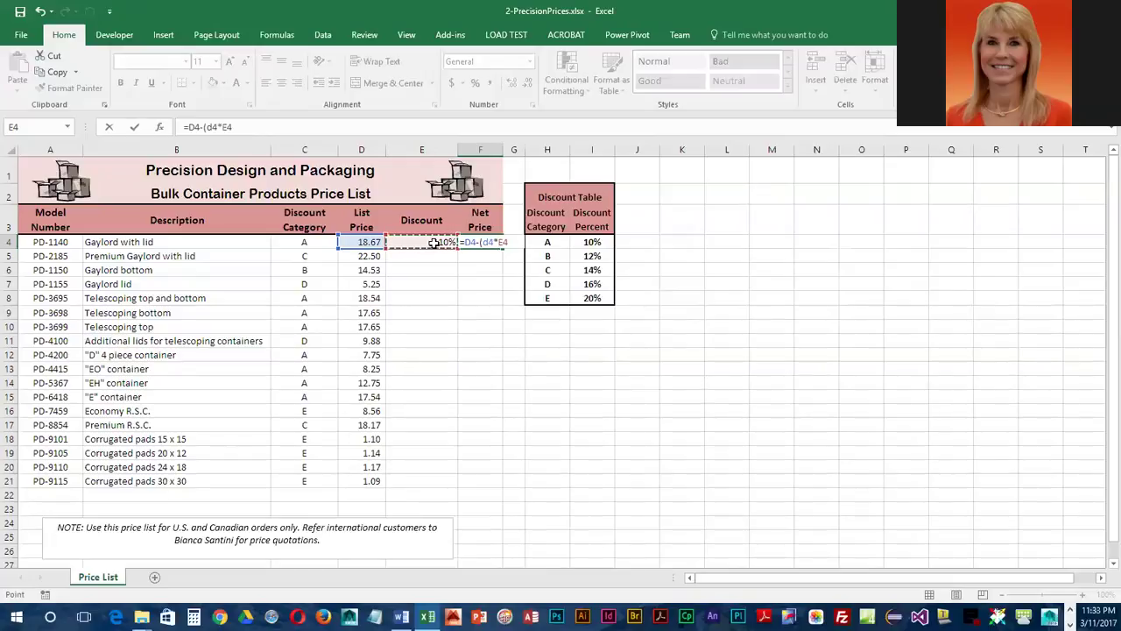
text())
key(Return)
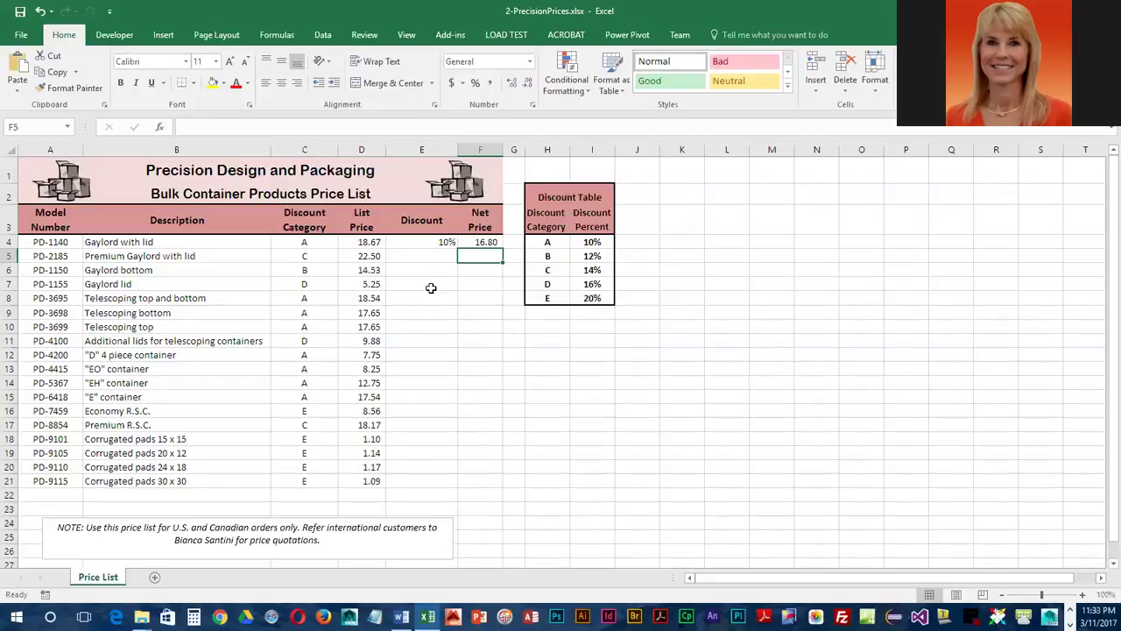
Fill the discount and net price formulas from E4:F4 down through row 21, and inspect the copied formula in E11.
click(453, 243)
drag(454, 243, 473, 242)
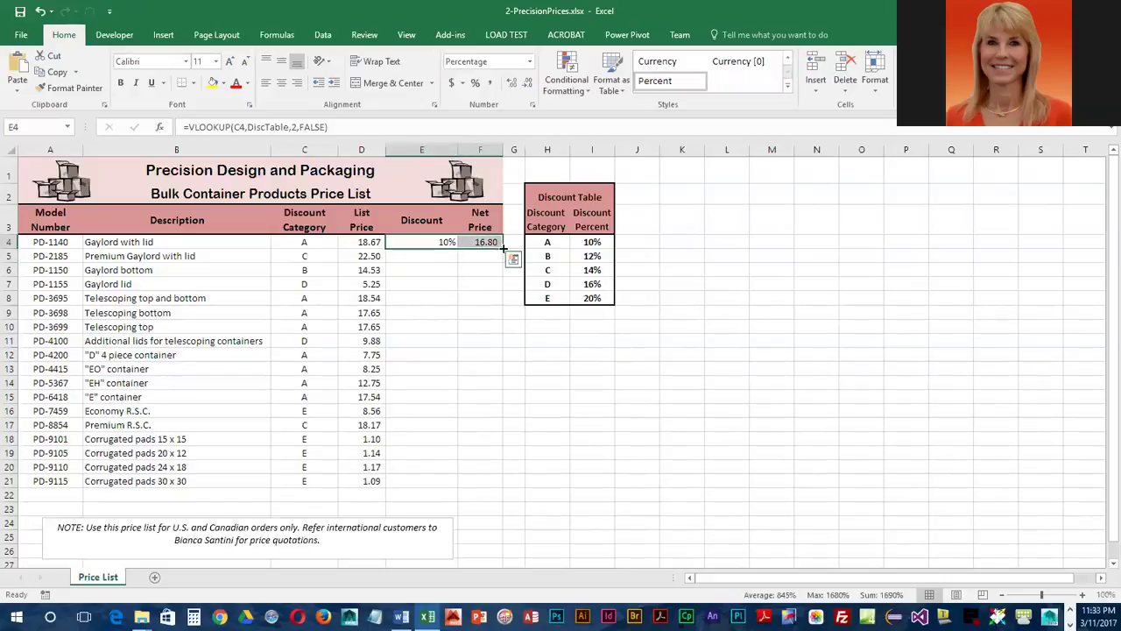
drag(504, 249, 496, 484)
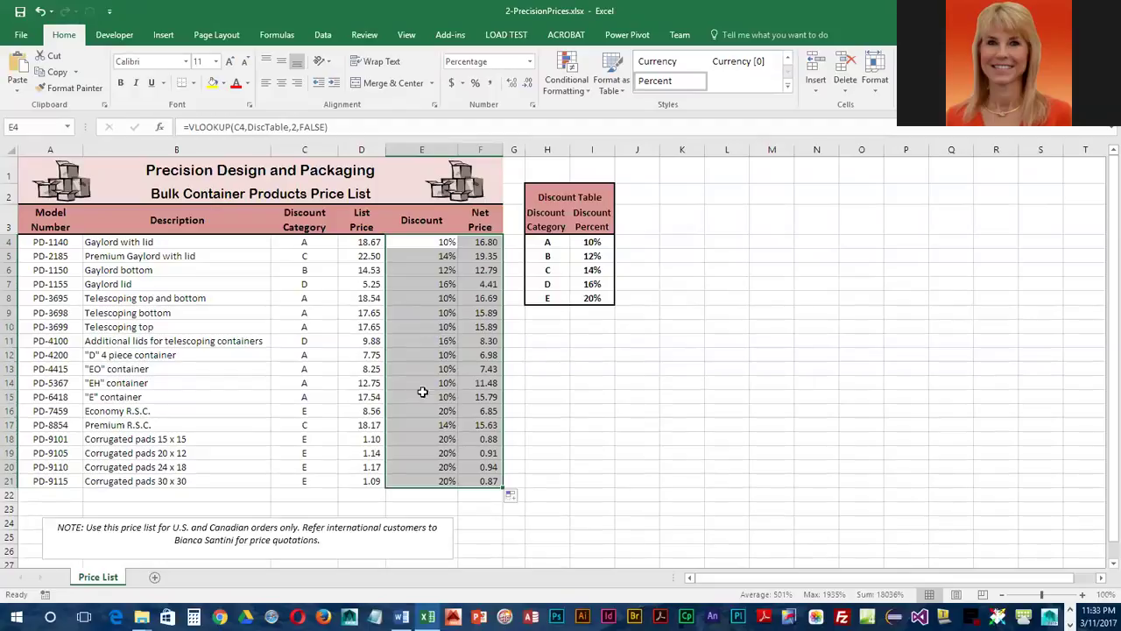
click(304, 426)
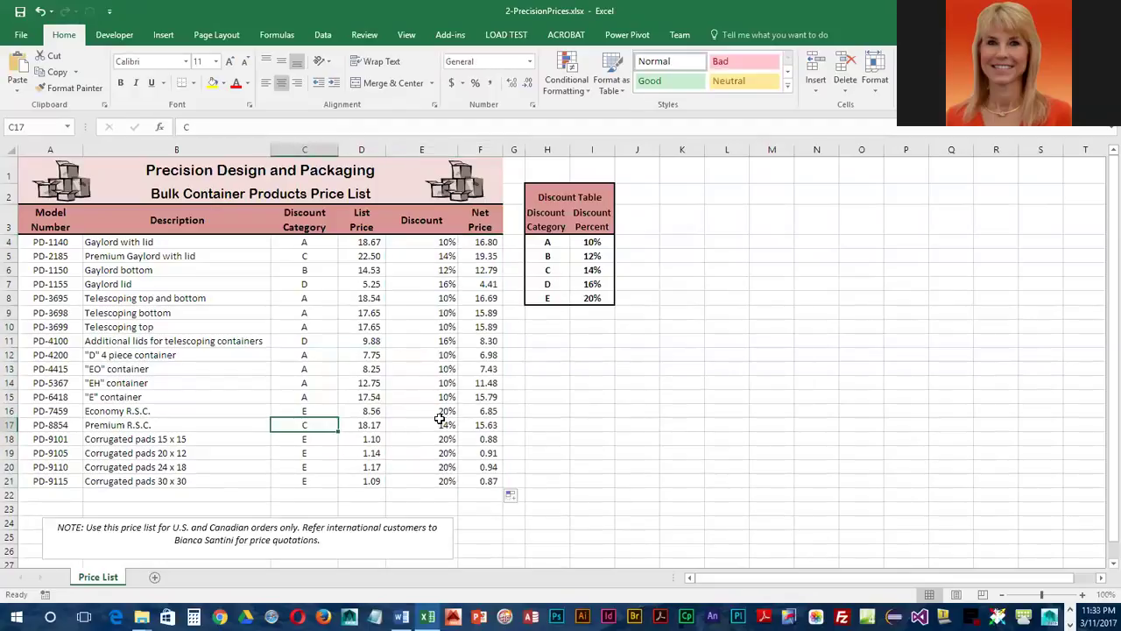
click(444, 340)
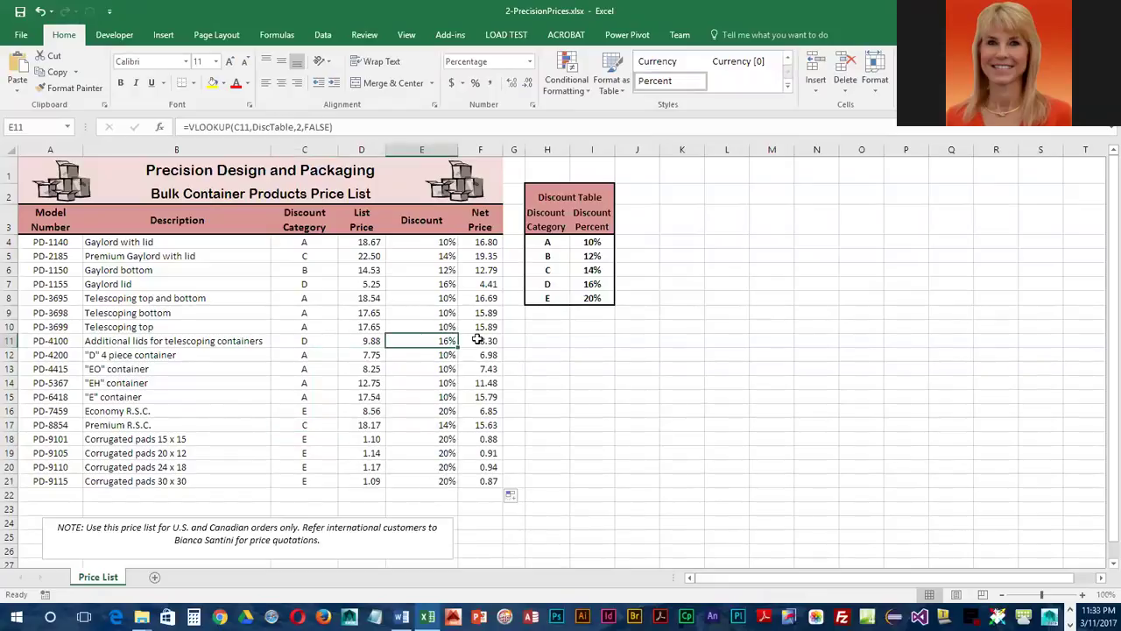